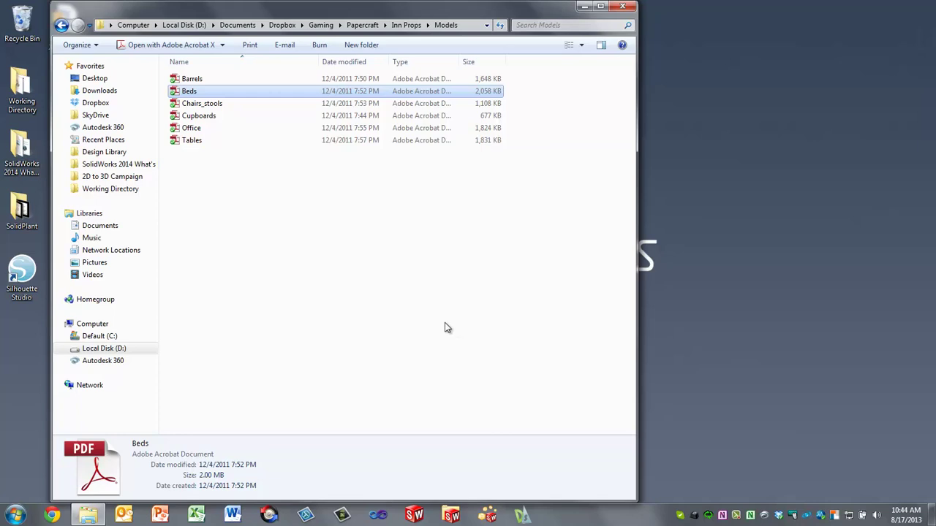
Step: Open the Beds PDF from the Models folder in Adobe Acrobat, maximized with the whole page fitted in view
{"action": "left_click", "coordinate": [221, 81]}
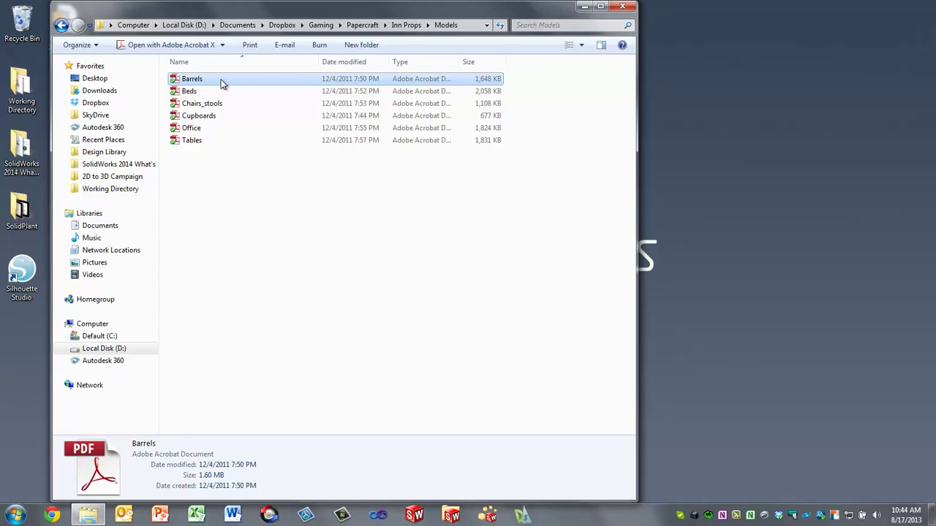
{"action": "left_click", "coordinate": [222, 91]}
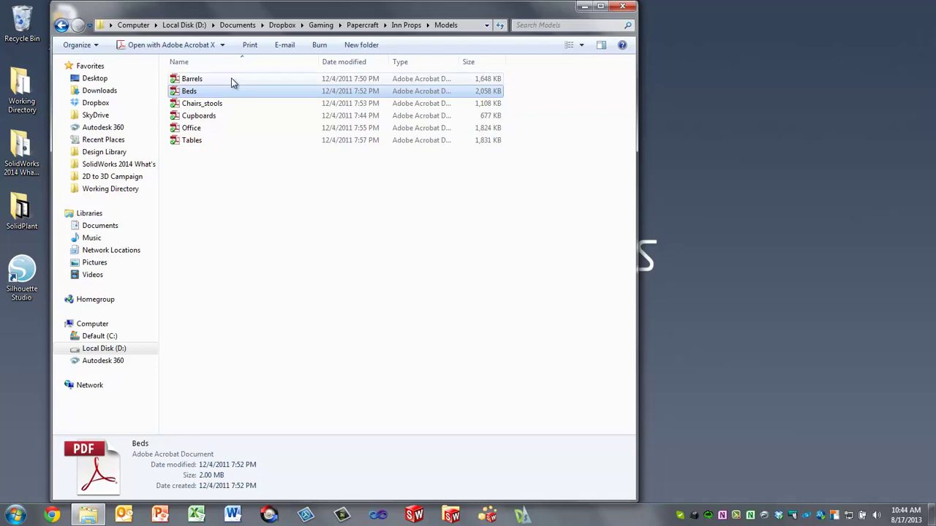
{"action": "double_click", "coordinate": [229, 92]}
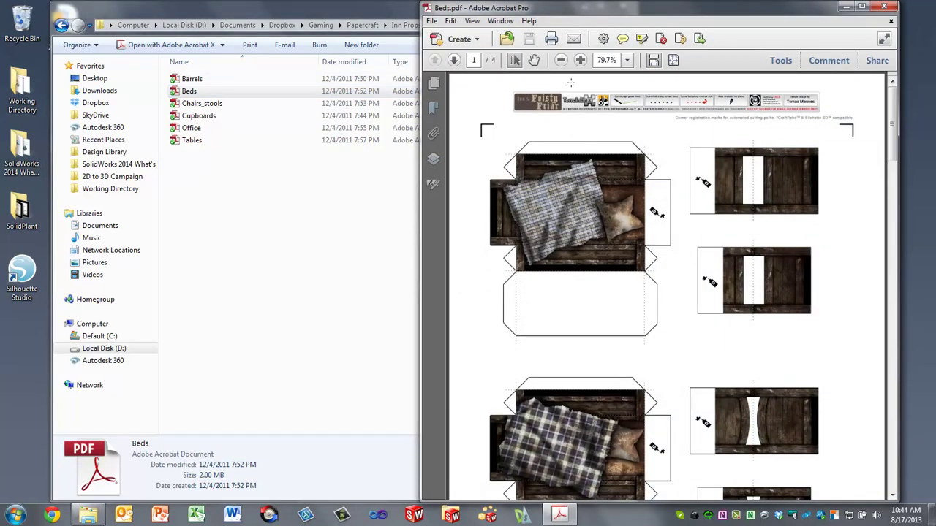
{"action": "left_click", "coordinate": [862, 7]}
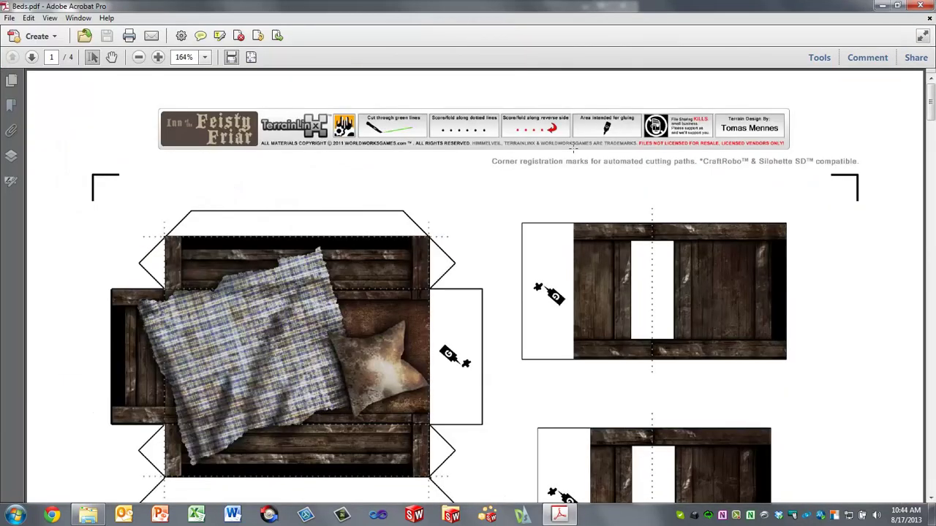
{"action": "left_click", "coordinate": [251, 57]}
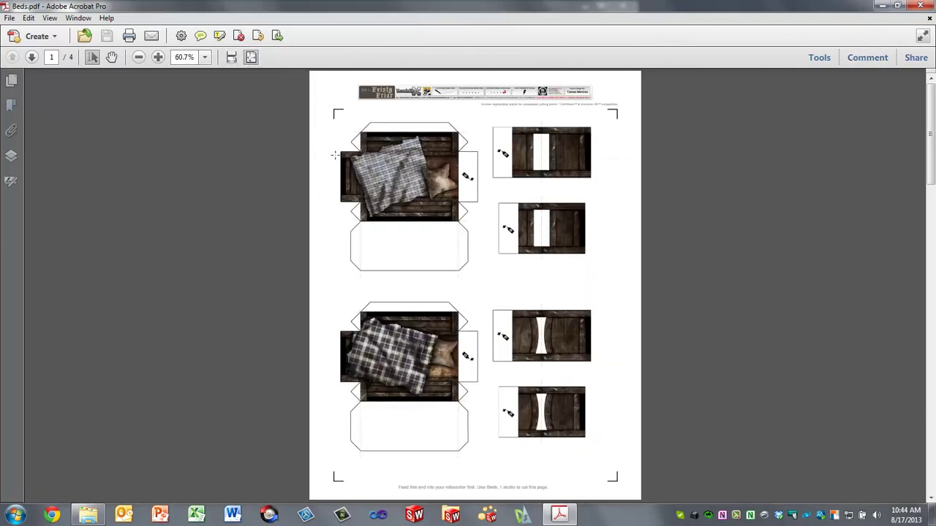
{"action": "scroll", "coordinate": [384, 275], "scroll_direction": "down", "scroll_amount": 3}
{"action": "scroll", "coordinate": [383, 275], "scroll_direction": "up", "scroll_amount": 3}
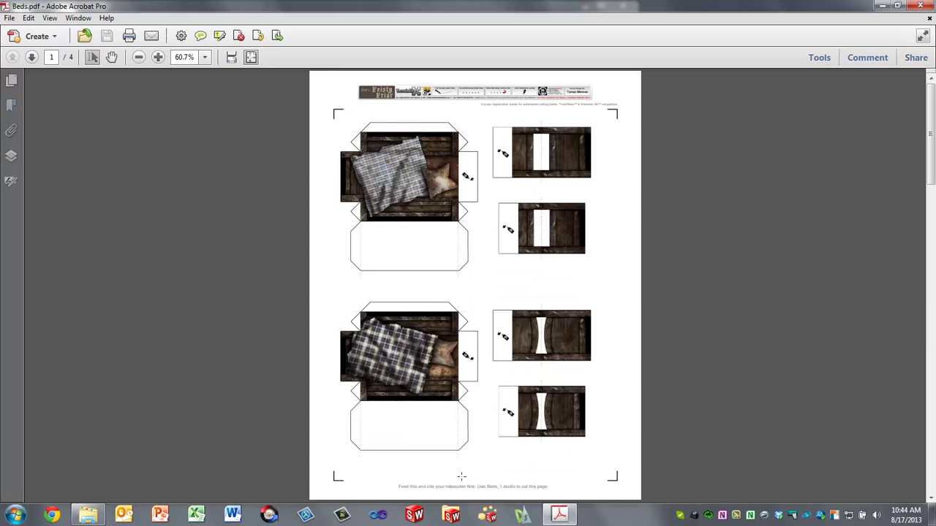
Step: Export the document's pages as PNG images named Beds in the Models folder
{"action": "left_click", "coordinate": [9, 18]}
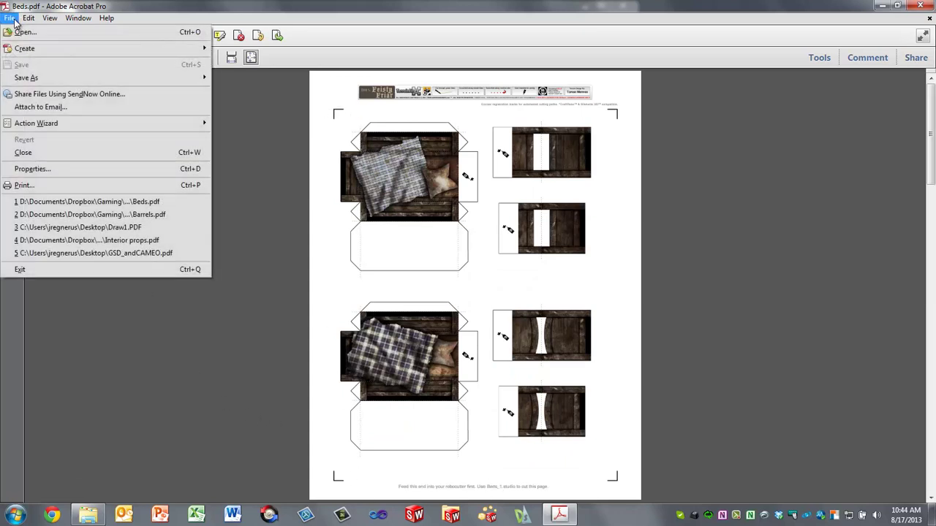
{"action": "mouse_move", "coordinate": [26, 81]}
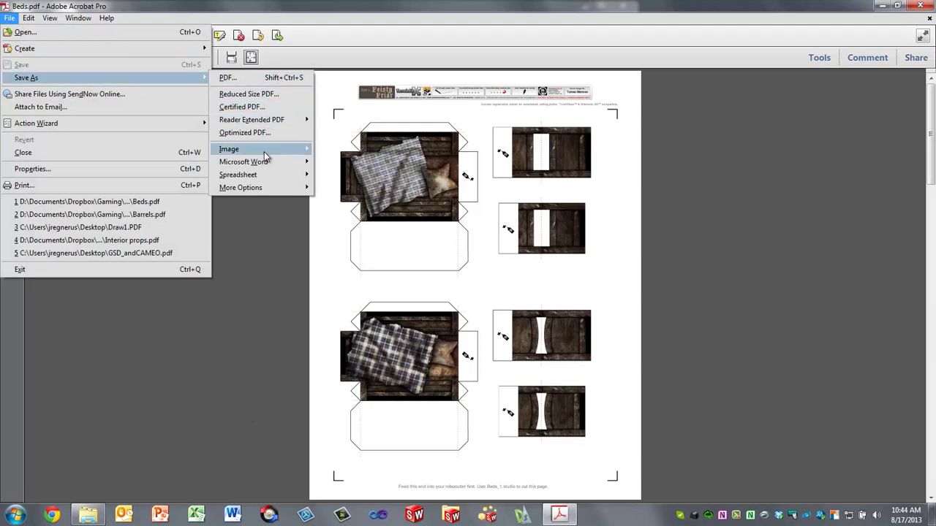
{"action": "mouse_move", "coordinate": [302, 152]}
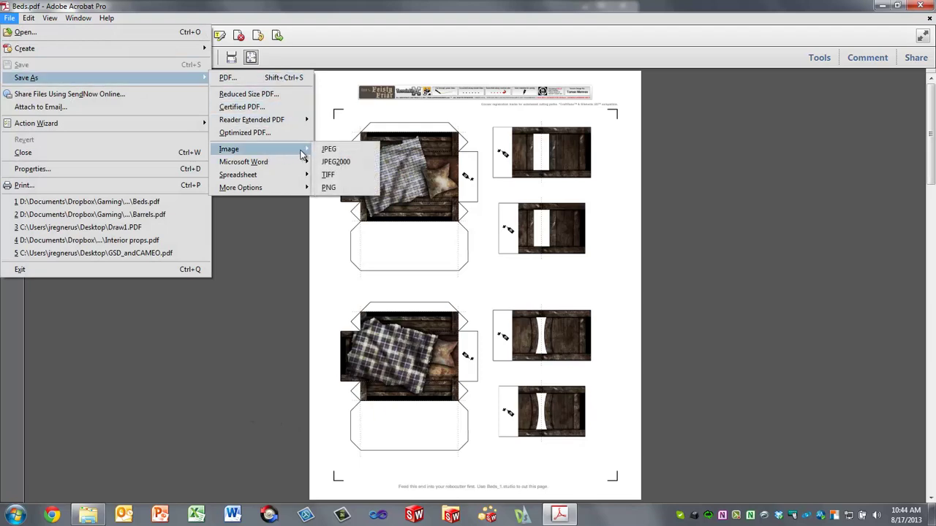
{"action": "left_click", "coordinate": [354, 191]}
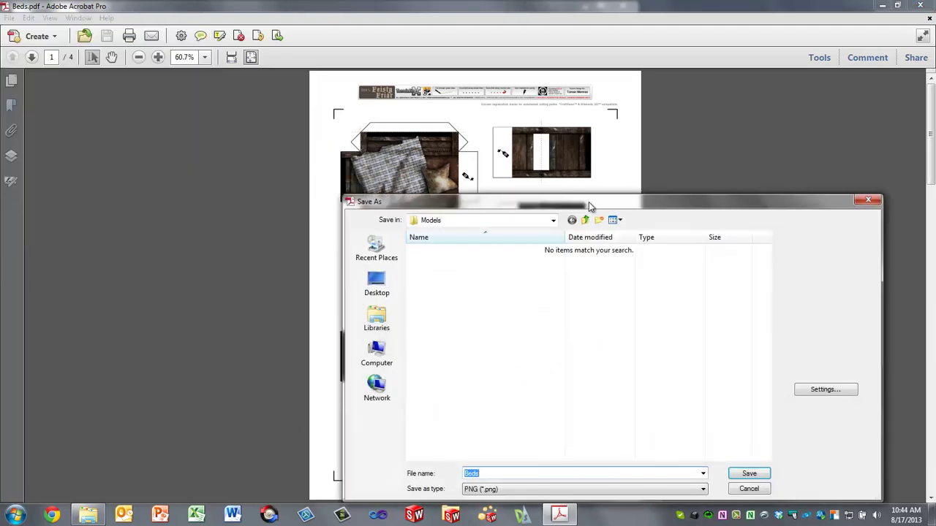
{"action": "left_click_drag", "start_coordinate": [585, 206], "coordinate": [362, 77]}
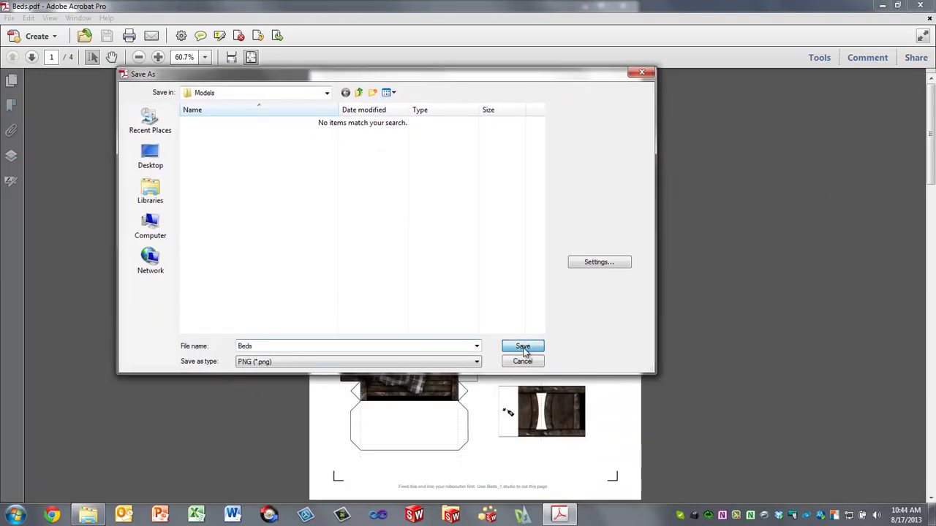
{"action": "left_click", "coordinate": [522, 345]}
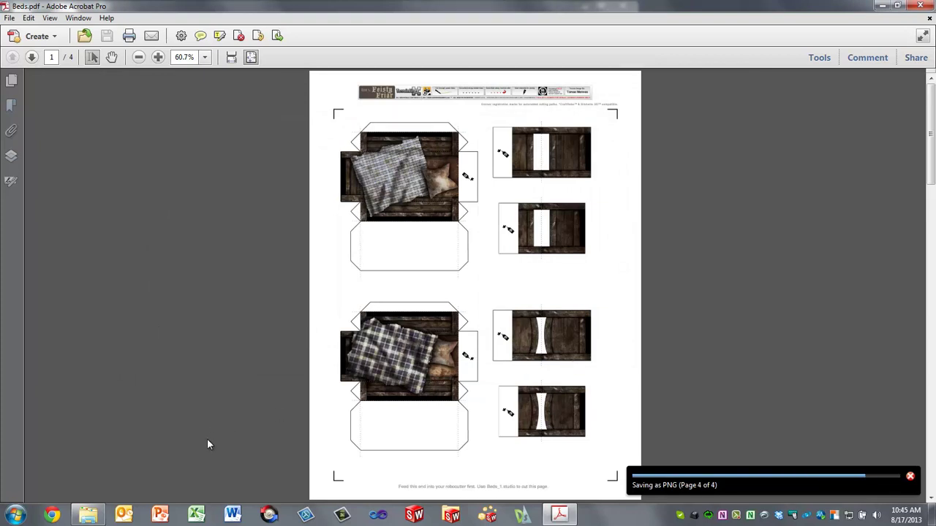
Step: Check the exported Beds_Page_1 image from the Models folder in the photo viewer, then close it
{"action": "left_click", "coordinate": [88, 515]}
{"action": "left_click", "coordinate": [202, 106]}
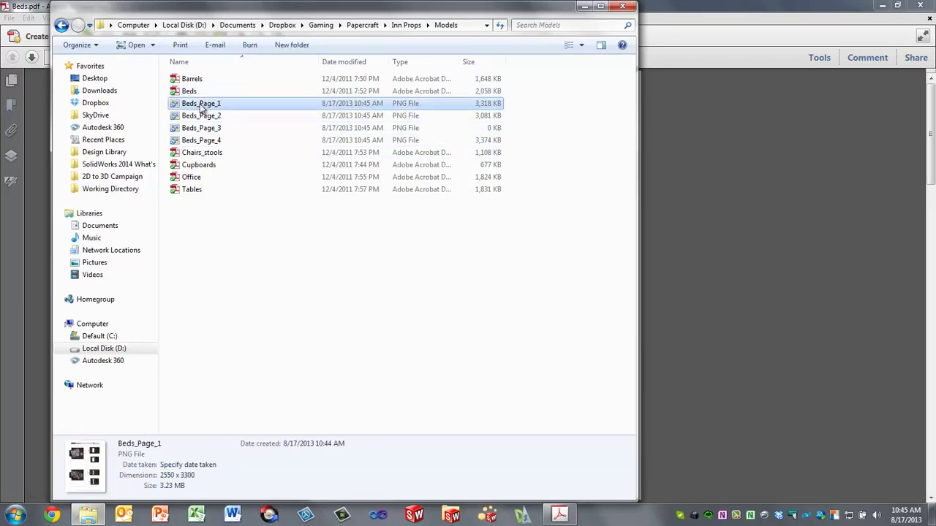
{"action": "double_click", "coordinate": [201, 106]}
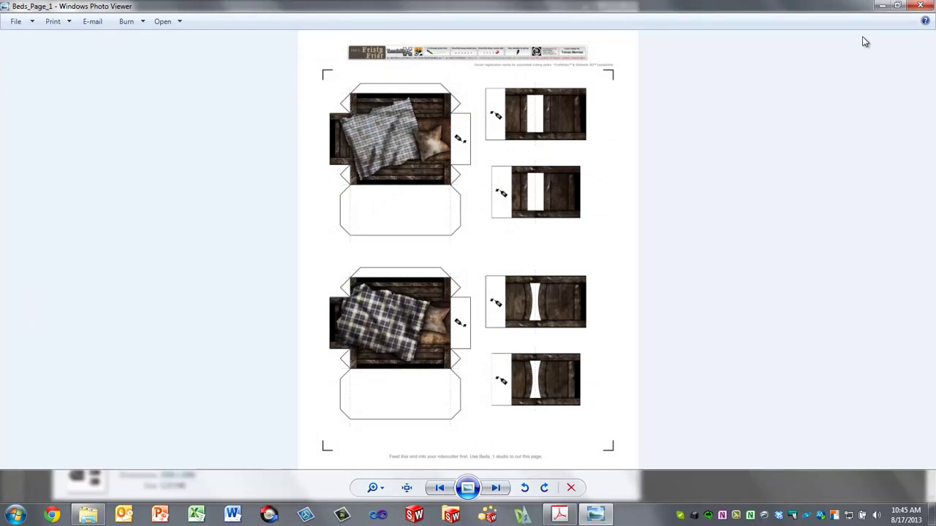
{"action": "left_click", "coordinate": [919, 6]}
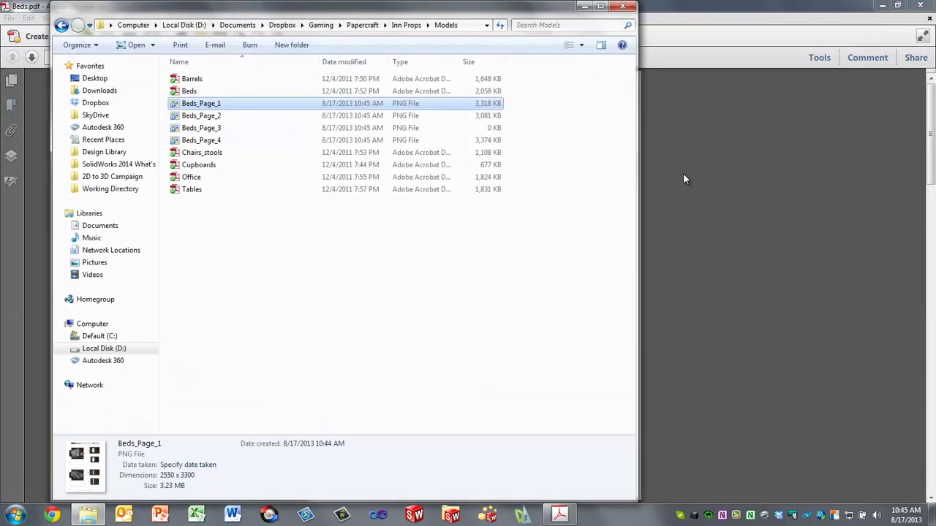
Step: Minimize the PDF window and launch Silhouette Studio from the desktop, maximized
{"action": "left_click", "coordinate": [695, 20]}
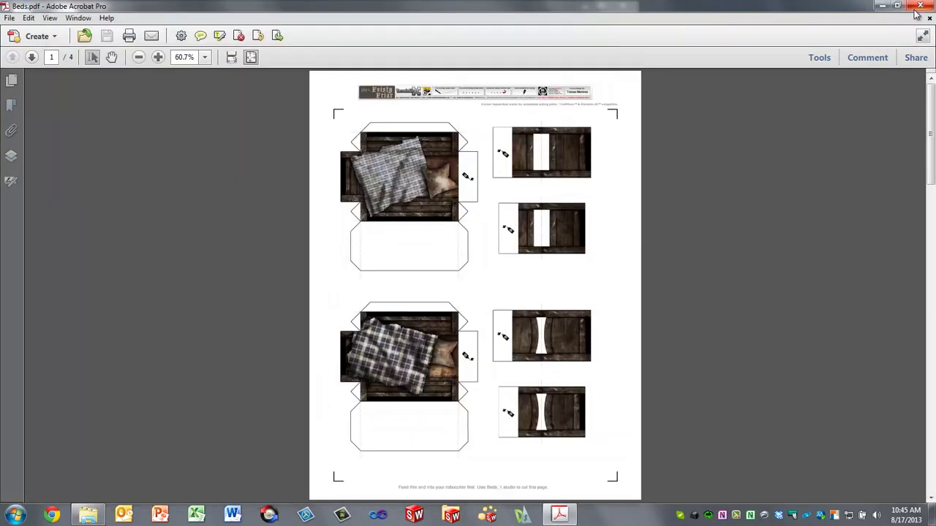
{"action": "left_click", "coordinate": [881, 6]}
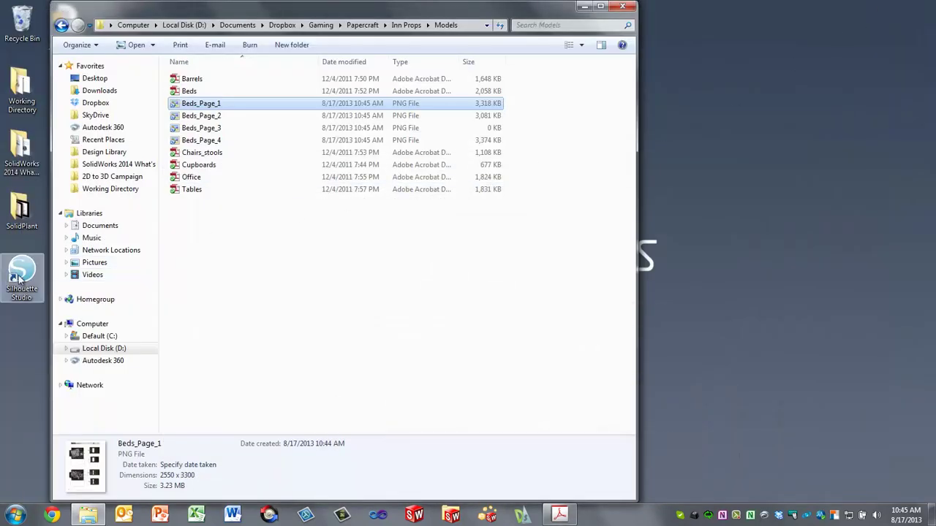
{"action": "left_click_drag", "start_coordinate": [343, 8], "coordinate": [454, 9]}
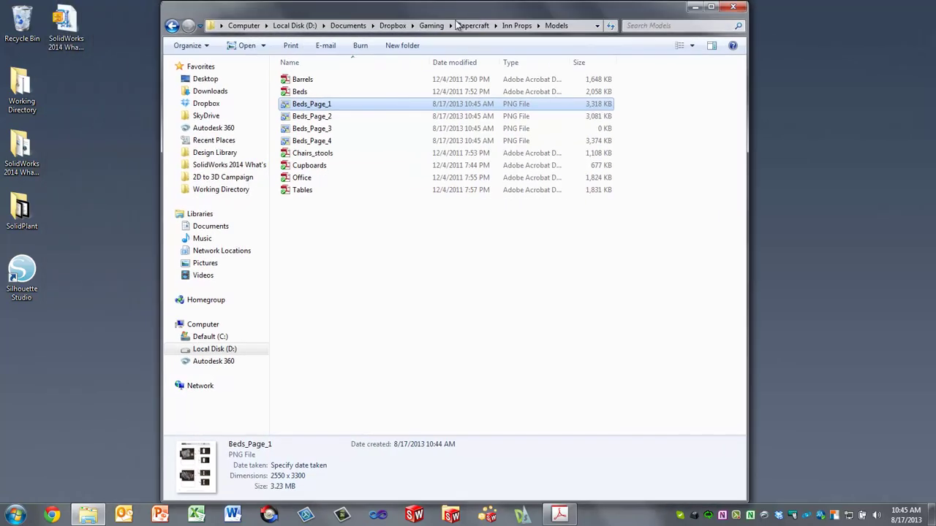
{"action": "double_click", "coordinate": [22, 276]}
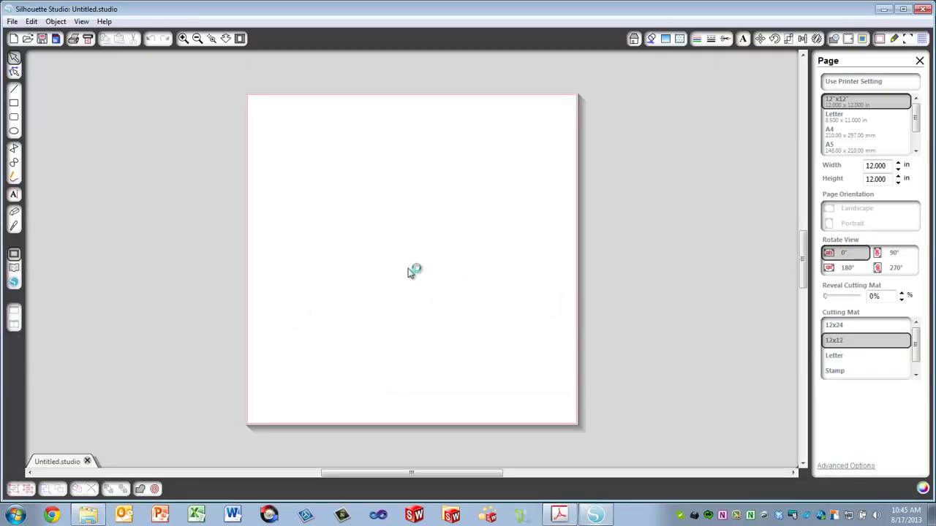
{"action": "left_click", "coordinate": [903, 9]}
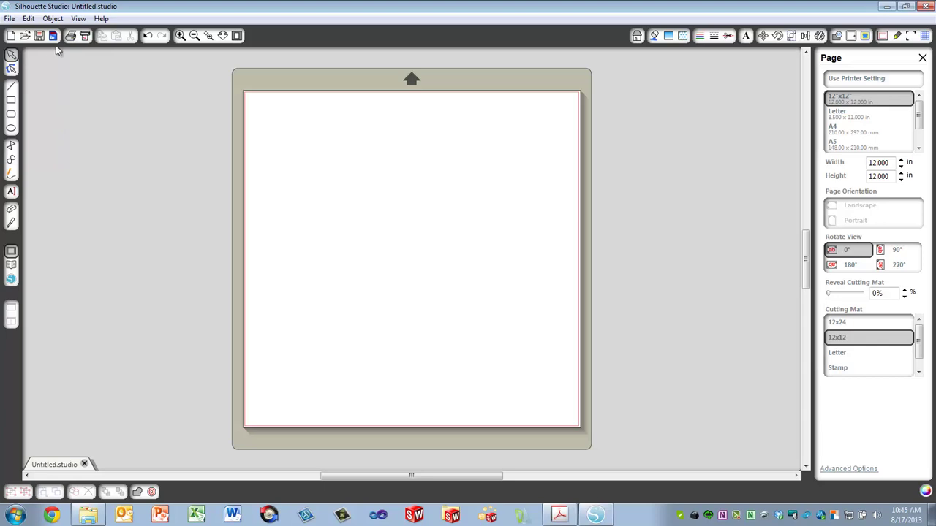
Step: Open the PNG file Beds_Page_1 from the Inn Props Models folder and set the page size to Letter
{"action": "left_click", "coordinate": [10, 19]}
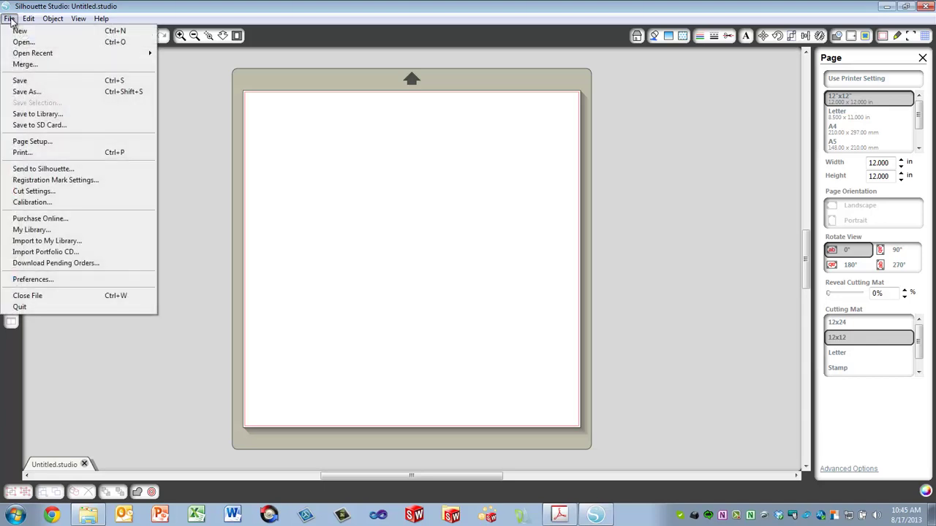
{"action": "left_click", "coordinate": [29, 42]}
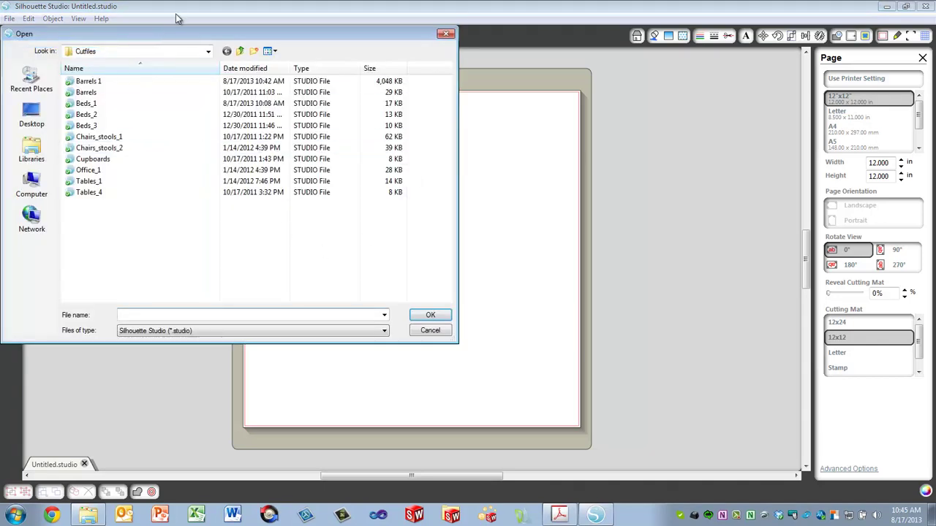
{"action": "left_click_drag", "start_coordinate": [180, 35], "coordinate": [307, 66]}
{"action": "left_click", "coordinate": [367, 80]}
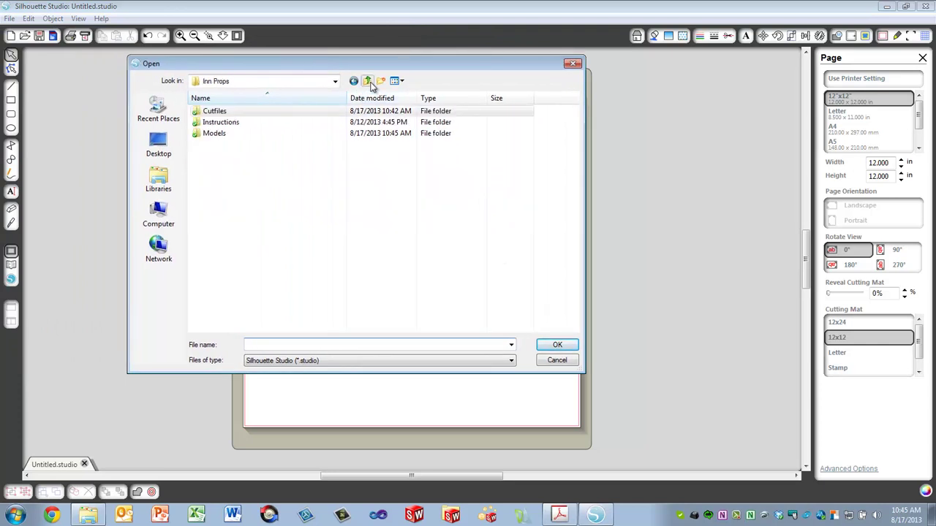
{"action": "double_click", "coordinate": [249, 134]}
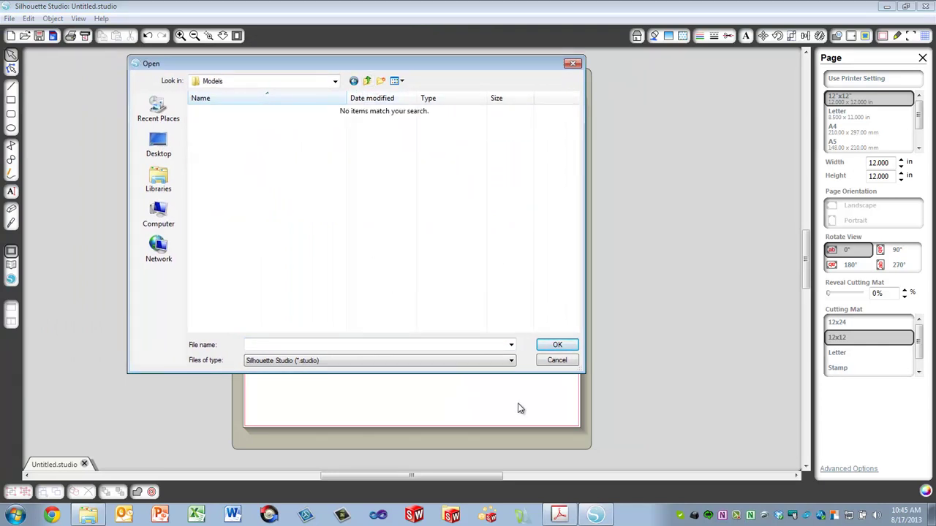
{"action": "left_click", "coordinate": [429, 366]}
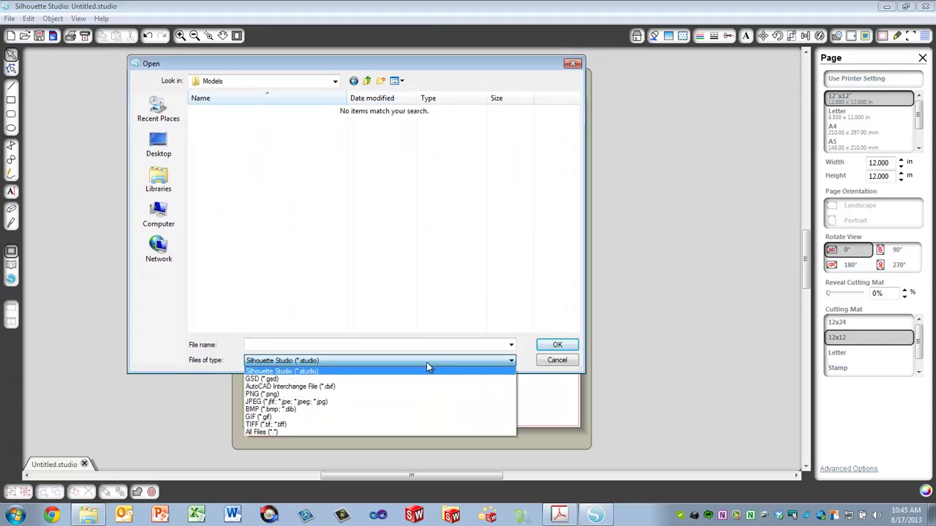
{"action": "left_click", "coordinate": [326, 395]}
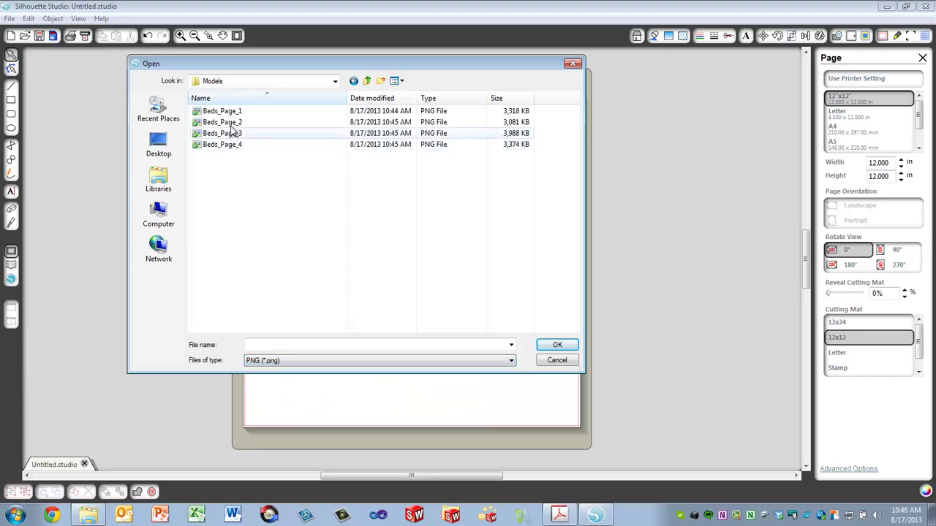
{"action": "left_click", "coordinate": [228, 113]}
{"action": "left_click", "coordinate": [557, 346]}
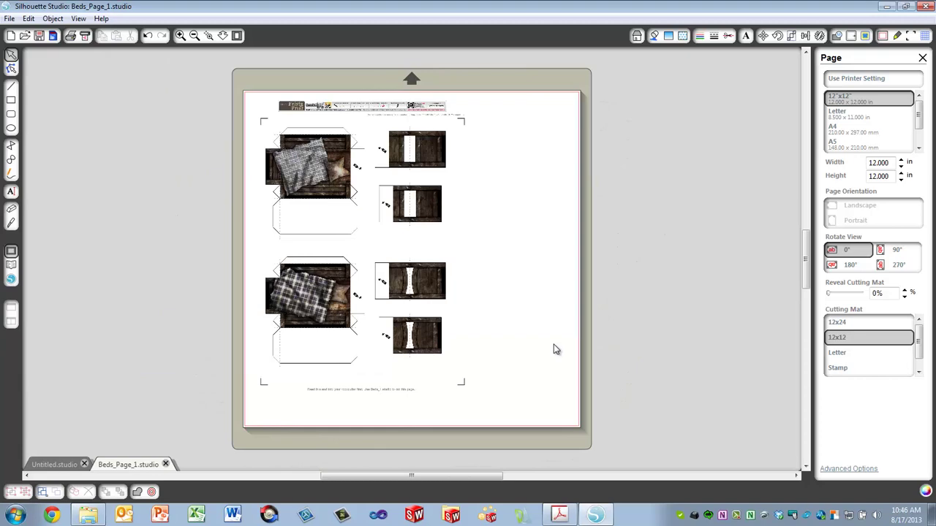
{"action": "left_click", "coordinate": [843, 115]}
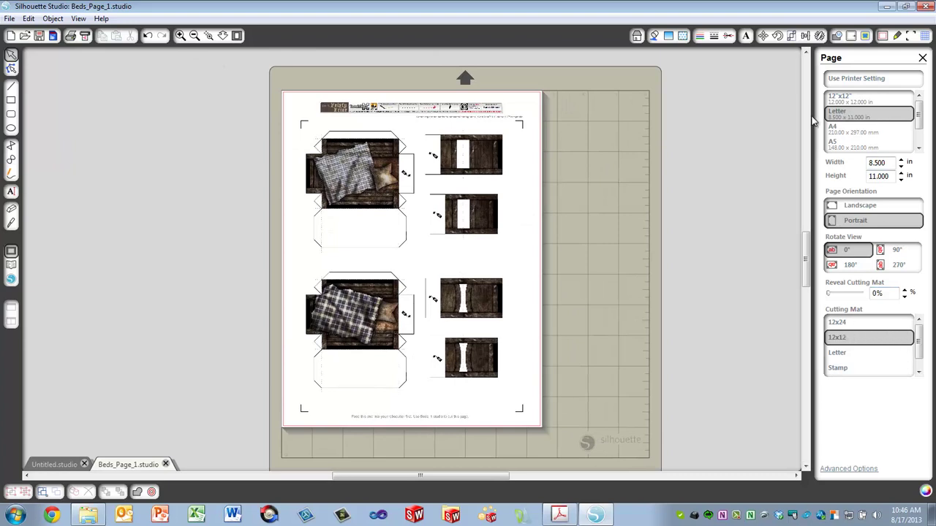
Step: Erase the header banner, the registration note and both upper corner registration marks from the page image
{"action": "left_click", "coordinate": [12, 212]}
{"action": "left_click", "coordinate": [182, 39]}
{"action": "scroll", "coordinate": [448, 177], "scroll_direction": "up", "scroll_amount": 4}
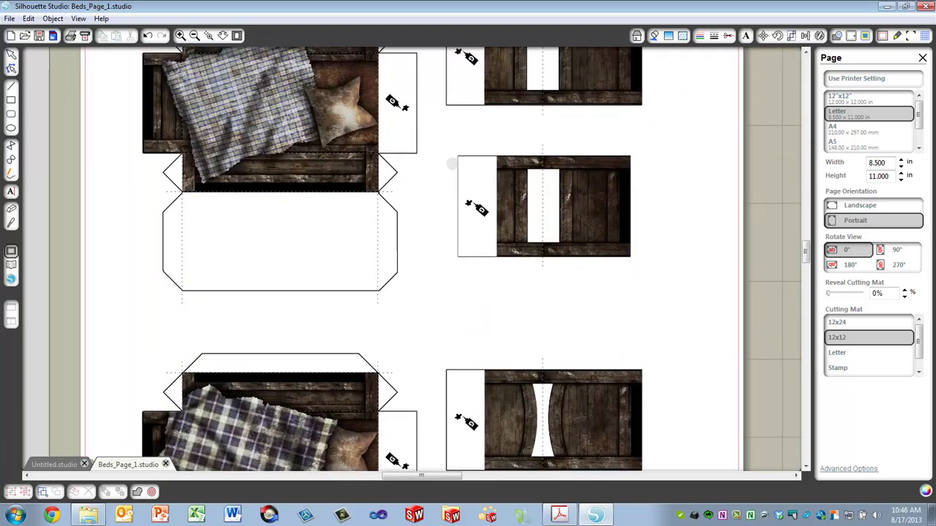
{"action": "scroll", "coordinate": [448, 177], "scroll_direction": "up", "scroll_amount": 3}
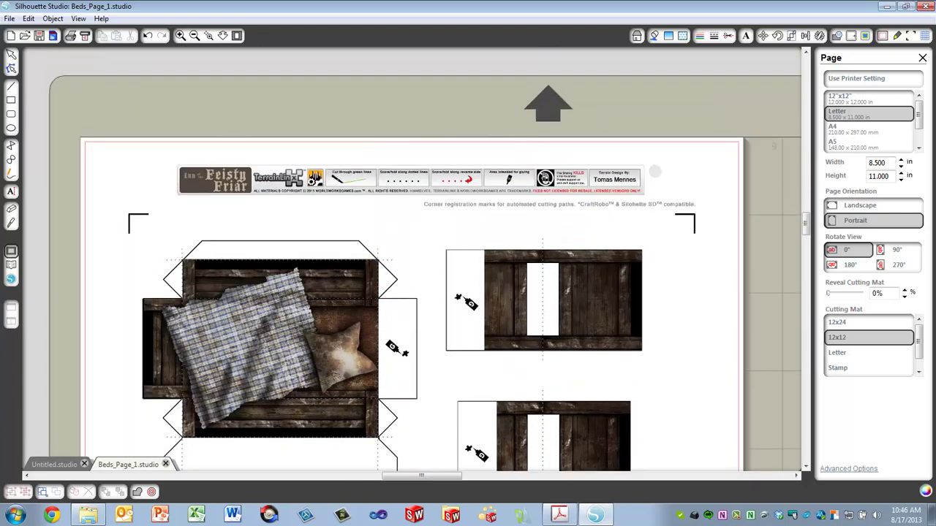
{"action": "mouse_move", "coordinate": [436, 169]}
{"action": "left_mouse_down"}
{"action": "mouse_move", "coordinate": [173, 175]}
{"action": "mouse_move", "coordinate": [212, 164]}
{"action": "mouse_move", "coordinate": [204, 164]}
{"action": "mouse_move", "coordinate": [169, 186]}
{"action": "mouse_move", "coordinate": [215, 197]}
{"action": "mouse_move", "coordinate": [194, 187]}
{"action": "mouse_move", "coordinate": [224, 182]}
{"action": "mouse_move", "coordinate": [195, 185]}
{"action": "mouse_move", "coordinate": [297, 180]}
{"action": "mouse_move", "coordinate": [213, 197]}
{"action": "mouse_move", "coordinate": [314, 183]}
{"action": "mouse_move", "coordinate": [256, 173]}
{"action": "mouse_move", "coordinate": [312, 179]}
{"action": "mouse_move", "coordinate": [277, 198]}
{"action": "mouse_move", "coordinate": [349, 183]}
{"action": "mouse_move", "coordinate": [321, 178]}
{"action": "mouse_move", "coordinate": [397, 180]}
{"action": "mouse_move", "coordinate": [323, 199]}
{"action": "mouse_move", "coordinate": [414, 186]}
{"action": "mouse_move", "coordinate": [354, 191]}
{"action": "mouse_move", "coordinate": [408, 176]}
{"action": "mouse_move", "coordinate": [641, 177]}
{"action": "mouse_move", "coordinate": [649, 188]}
{"action": "mouse_move", "coordinate": [640, 193]}
{"action": "mouse_move", "coordinate": [605, 199]}
{"action": "mouse_move", "coordinate": [413, 199]}
{"action": "mouse_move", "coordinate": [457, 186]}
{"action": "mouse_move", "coordinate": [445, 191]}
{"action": "mouse_move", "coordinate": [653, 188]}
{"action": "mouse_move", "coordinate": [701, 203]}
{"action": "mouse_move", "coordinate": [598, 208]}
{"action": "mouse_move", "coordinate": [669, 205]}
{"action": "mouse_move", "coordinate": [696, 234]}
{"action": "left_mouse_up"}
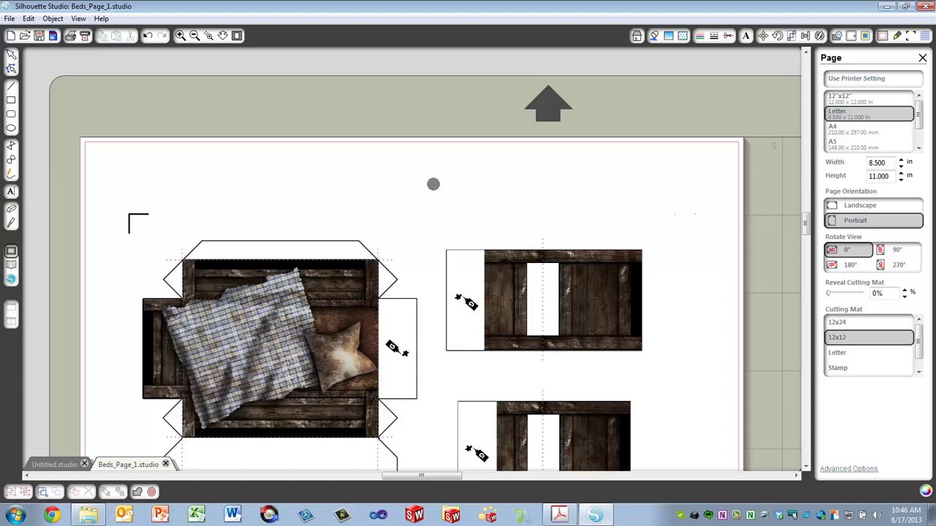
{"action": "mouse_move", "coordinate": [149, 216]}
{"action": "left_mouse_down"}
{"action": "mouse_move", "coordinate": [119, 212]}
{"action": "mouse_move", "coordinate": [132, 220]}
{"action": "mouse_move", "coordinate": [125, 238]}
{"action": "left_mouse_up"}
Step: Erase both lower corner registration marks and the footer feed instruction from the page image
{"action": "scroll", "coordinate": [144, 226], "scroll_direction": "down", "scroll_amount": 3}
{"action": "scroll", "coordinate": [392, 304], "scroll_direction": "down", "scroll_amount": 5}
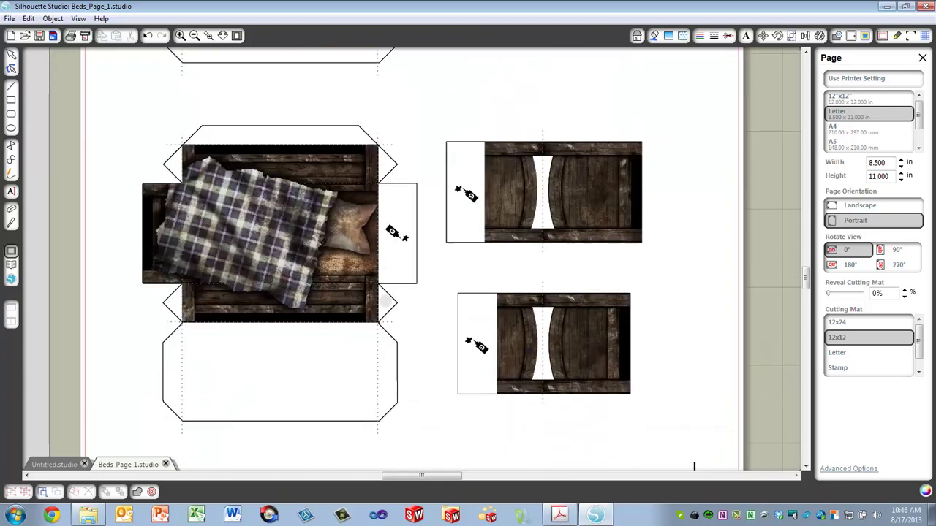
{"action": "left_click_drag", "start_coordinate": [693, 325], "coordinate": [675, 346]}
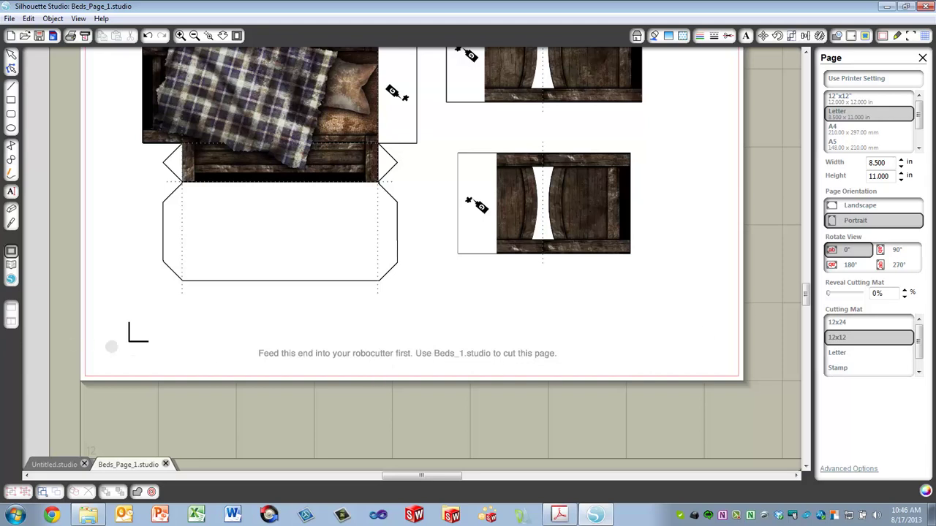
{"action": "mouse_move", "coordinate": [159, 338]}
{"action": "left_mouse_down"}
{"action": "mouse_move", "coordinate": [134, 340]}
{"action": "mouse_move", "coordinate": [116, 325]}
{"action": "mouse_move", "coordinate": [134, 341]}
{"action": "left_mouse_up"}
{"action": "mouse_move", "coordinate": [572, 359]}
{"action": "left_mouse_down"}
{"action": "mouse_move", "coordinate": [240, 349]}
{"action": "mouse_move", "coordinate": [467, 350]}
{"action": "left_mouse_up"}
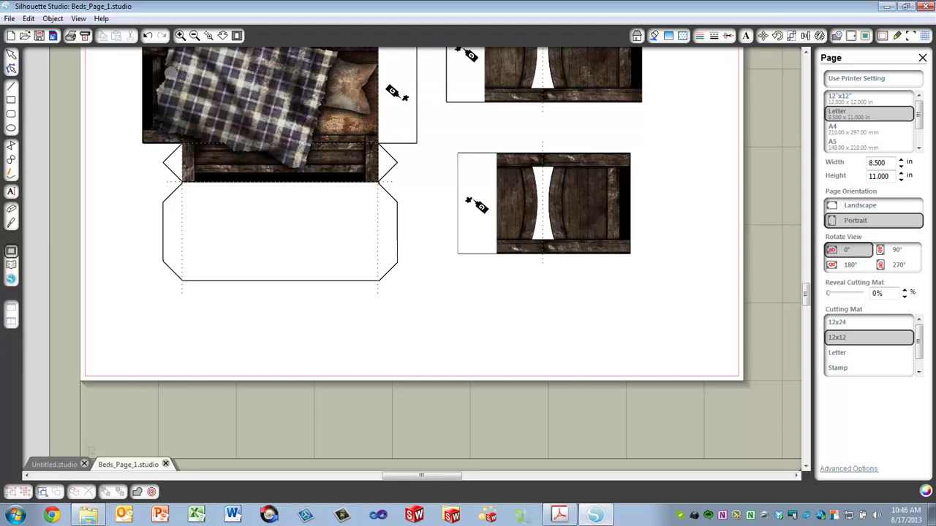
{"action": "left_click", "coordinate": [238, 37]}
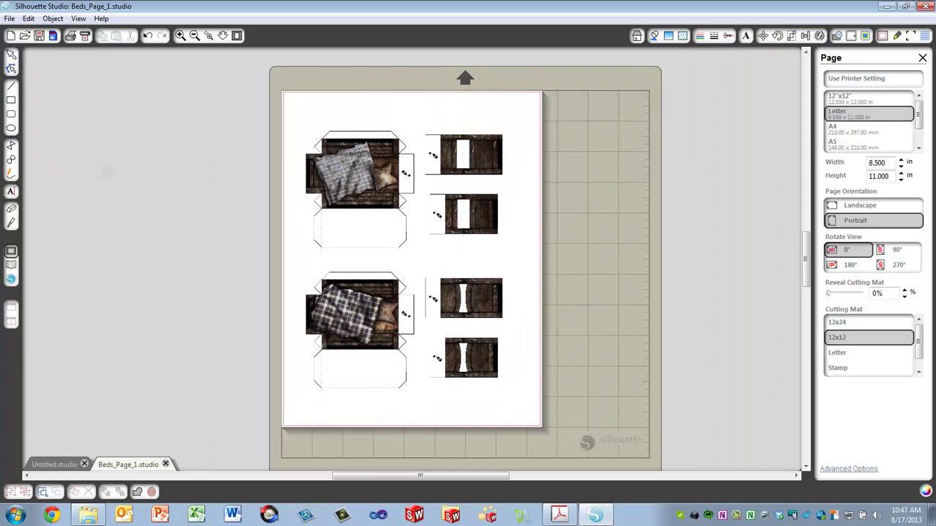
Step: Merge the cut file Beds_1 from the Inn Props Cutfiles folder onto the page image and check how its cut lines align
{"action": "left_click", "coordinate": [11, 19]}
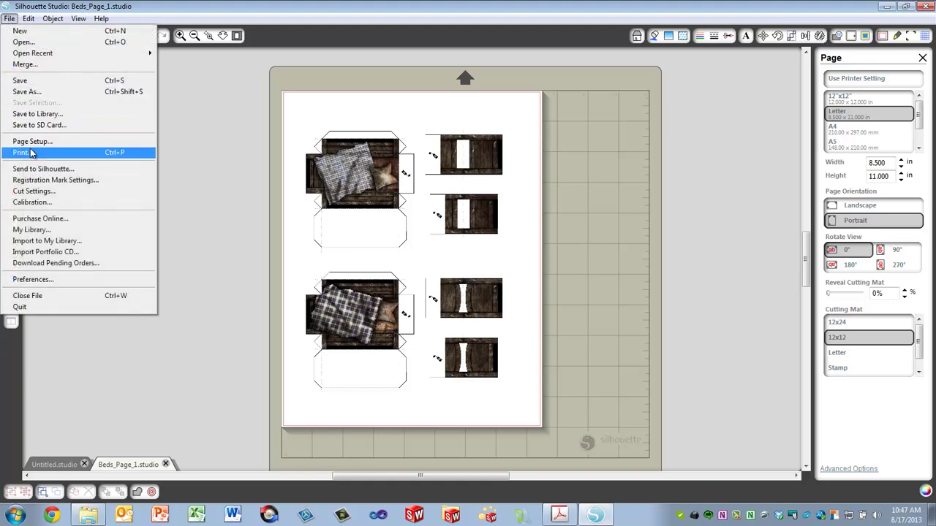
{"action": "left_click", "coordinate": [25, 64]}
{"action": "left_click", "coordinate": [369, 82]}
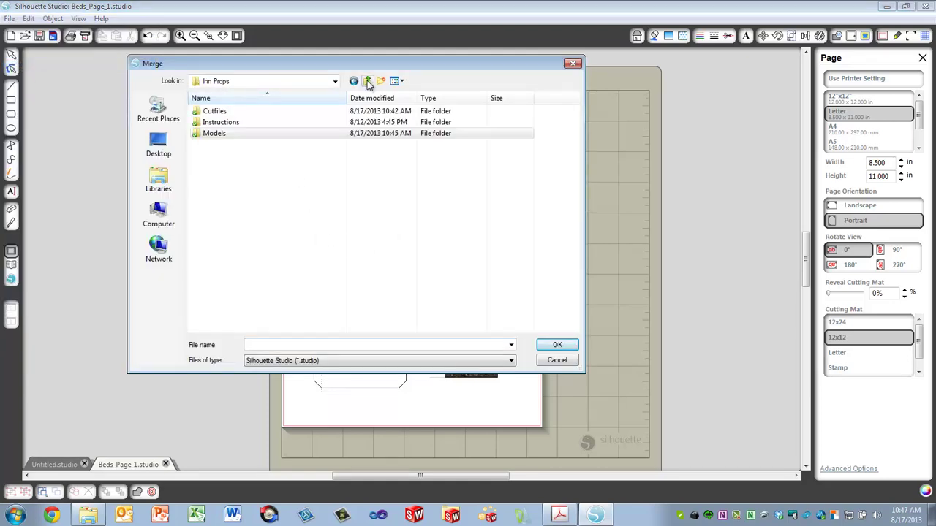
{"action": "double_click", "coordinate": [261, 111]}
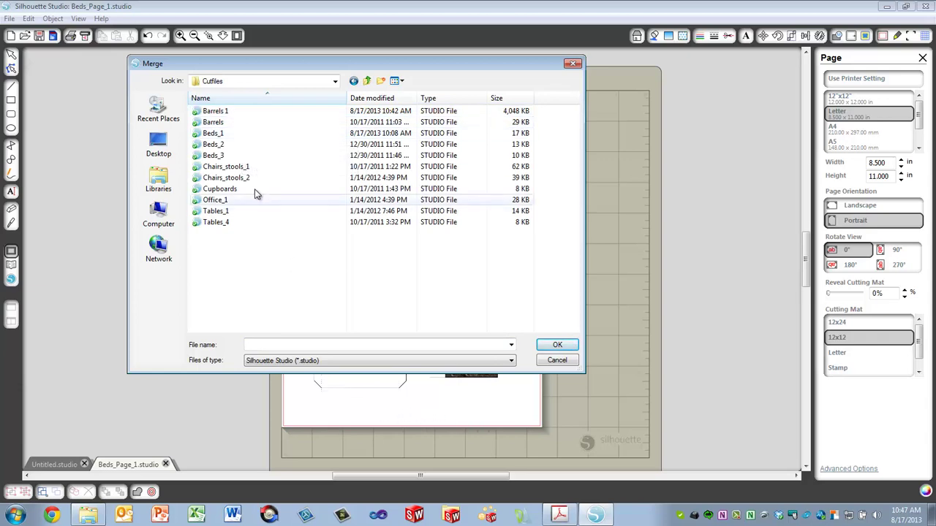
{"action": "left_click", "coordinate": [226, 137]}
{"action": "double_click", "coordinate": [226, 136]}
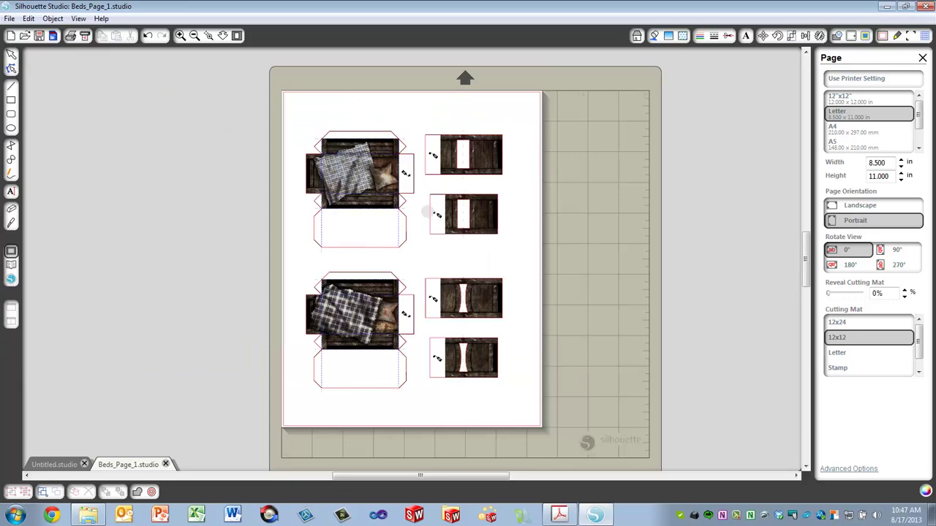
{"action": "left_click", "coordinate": [180, 35]}
{"action": "left_click", "coordinate": [181, 35]}
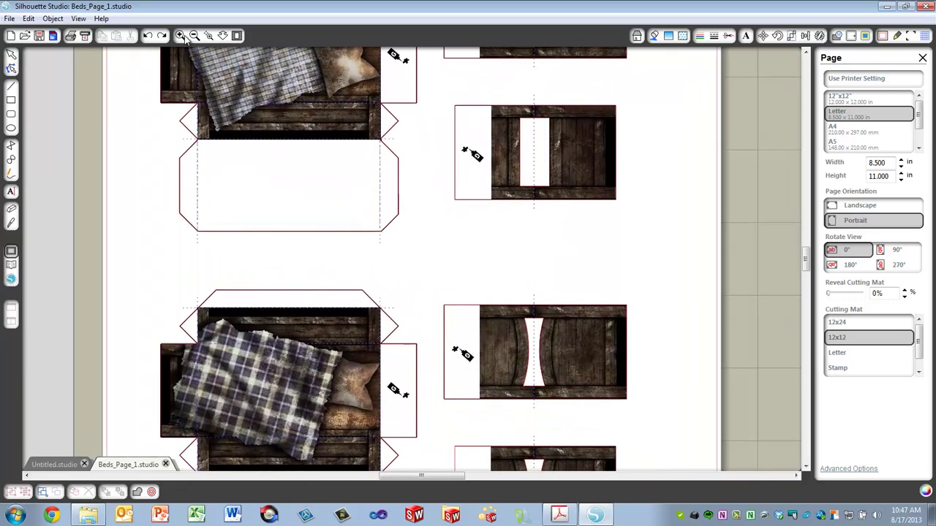
{"action": "left_click", "coordinate": [181, 35]}
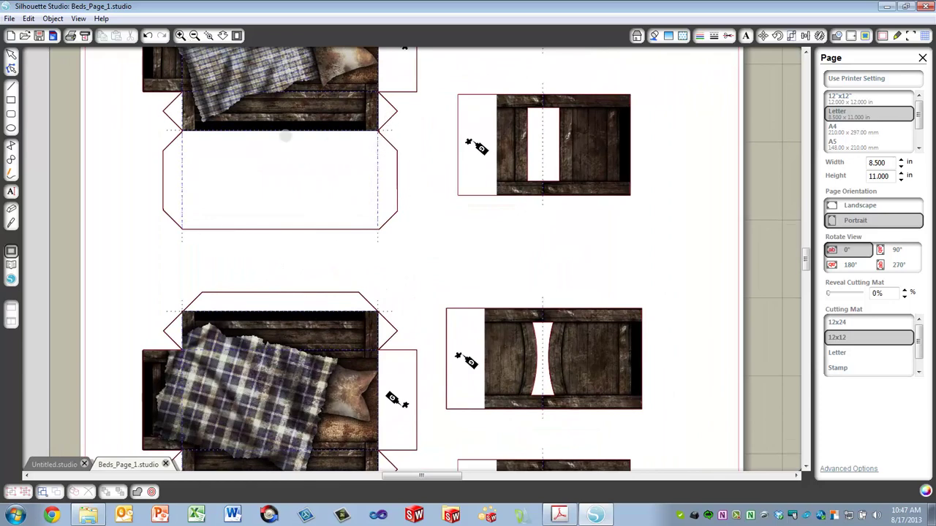
{"action": "left_click", "coordinate": [236, 35]}
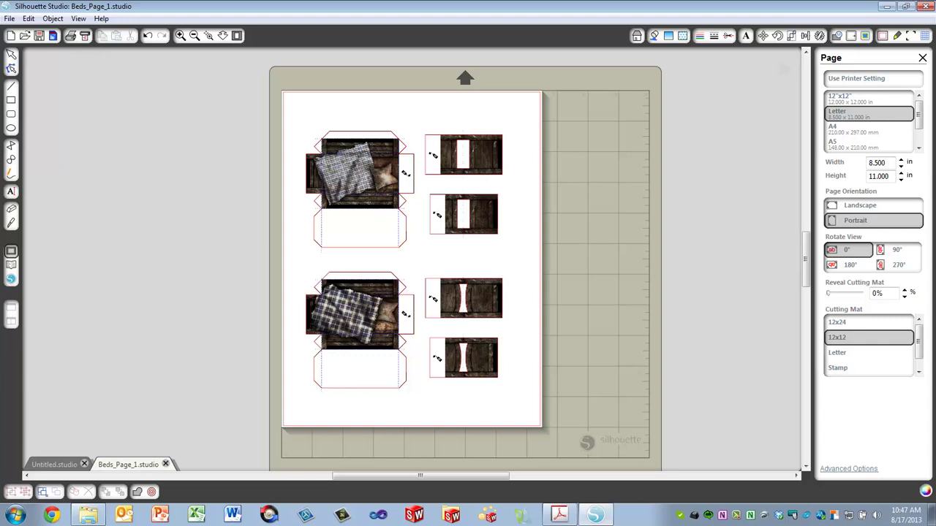
Step: Show Silhouette registration marks on the page and restore their settings to the defaults
{"action": "left_click", "coordinate": [910, 36]}
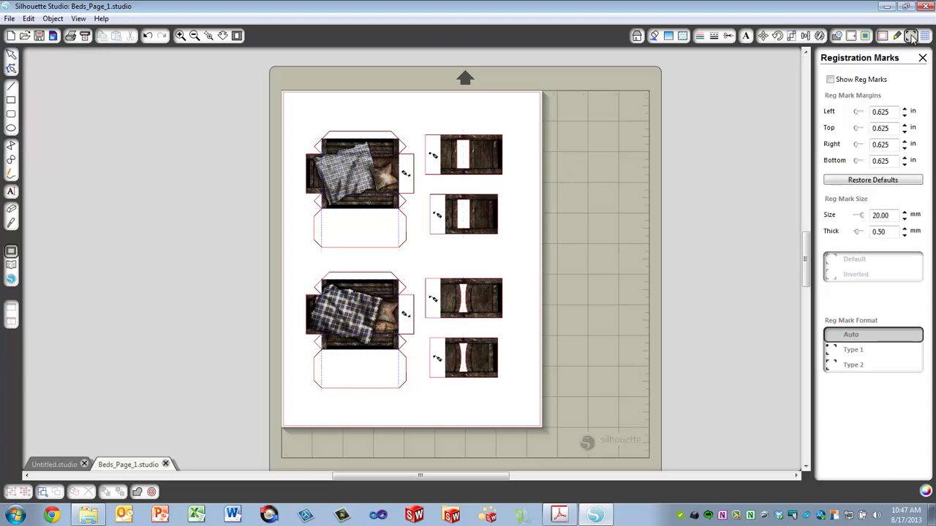
{"action": "left_click", "coordinate": [871, 82]}
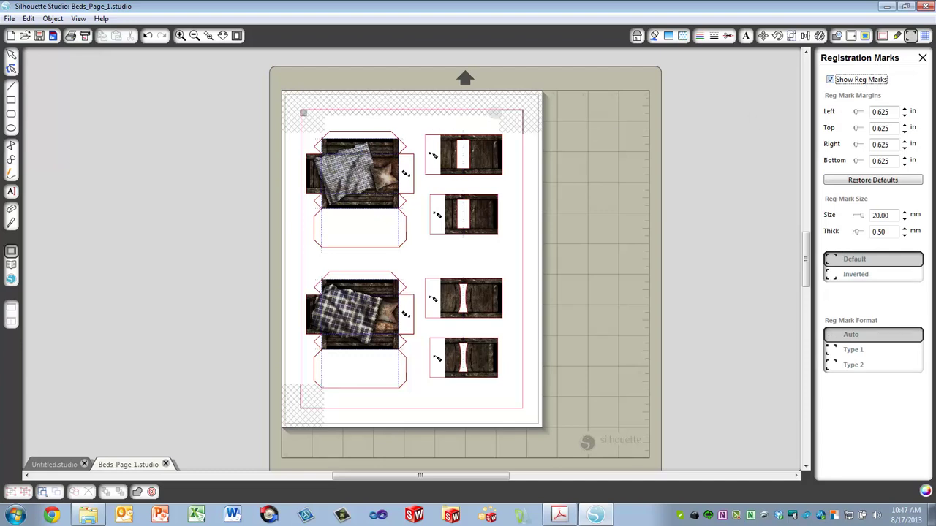
{"action": "left_click", "coordinate": [871, 181]}
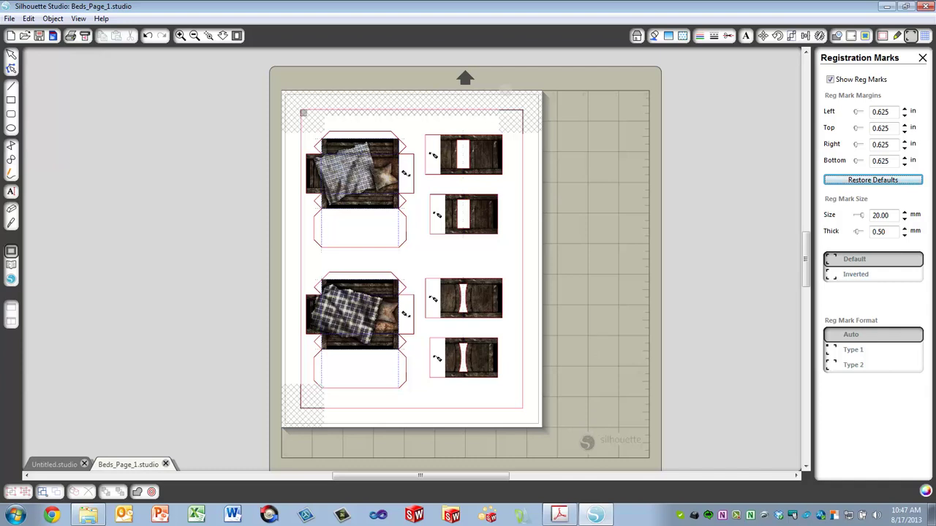
Step: Save the combined document as Beds 1 in the Cutfiles folder in Silhouette Studio format
{"action": "left_click", "coordinate": [39, 35]}
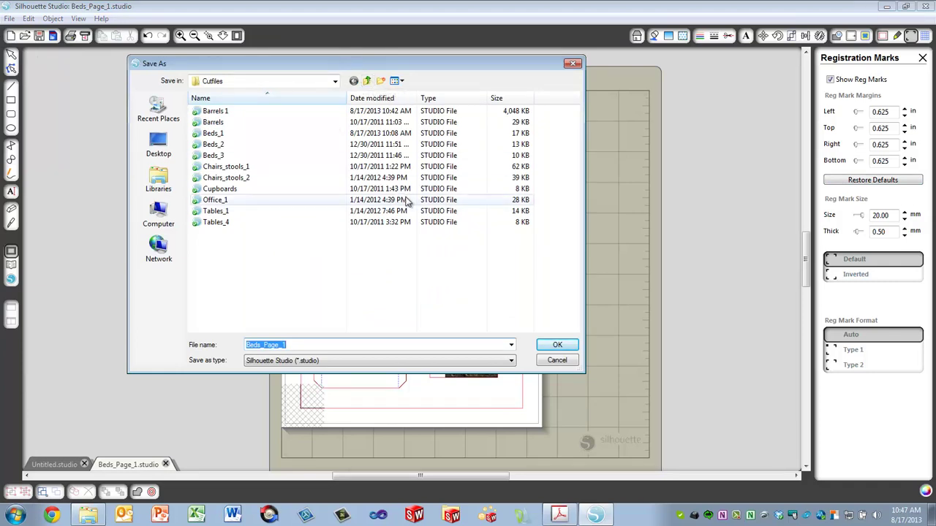
{"action": "type", "text": "Beds 1"}
{"action": "key", "text": "Return"}
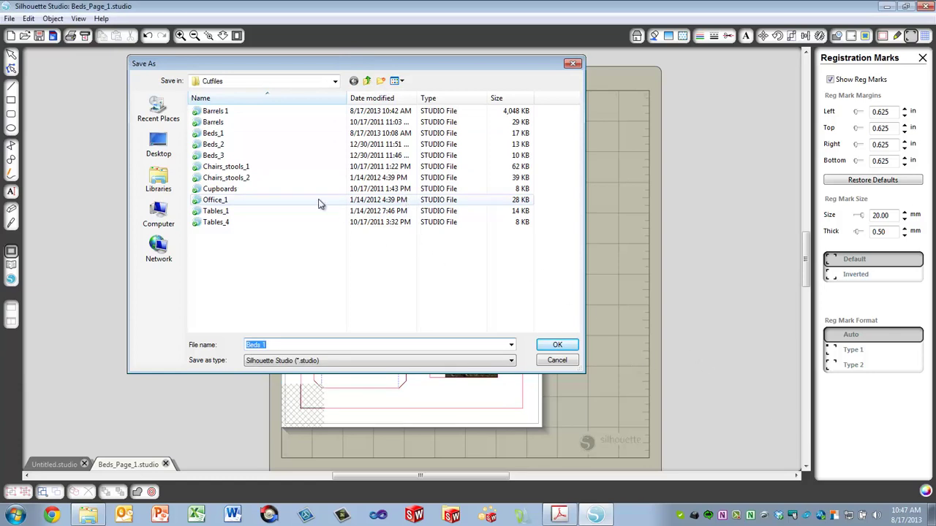
Step: Print the page on the HP Photosmart 7520 series (Network) printer with the quality set to Best
{"action": "key", "text": "ctrl+p"}
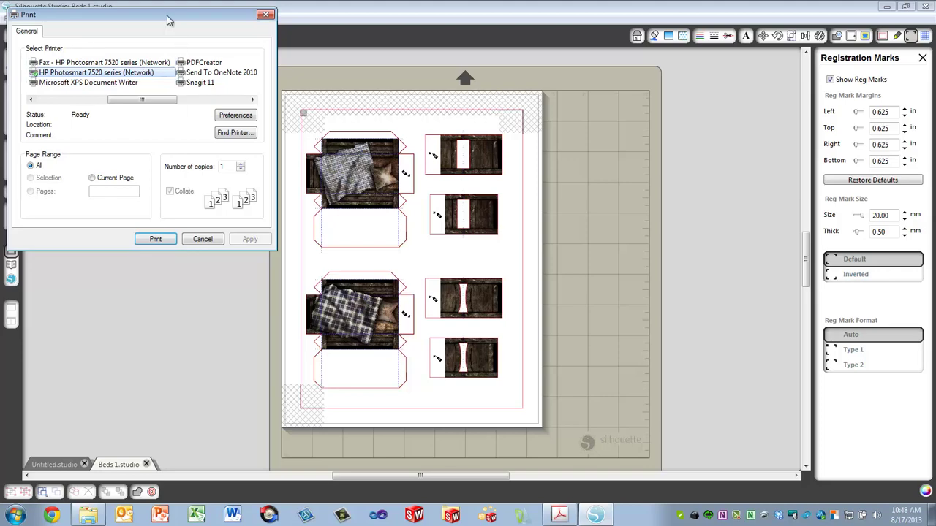
{"action": "left_click_drag", "start_coordinate": [168, 17], "coordinate": [349, 46]}
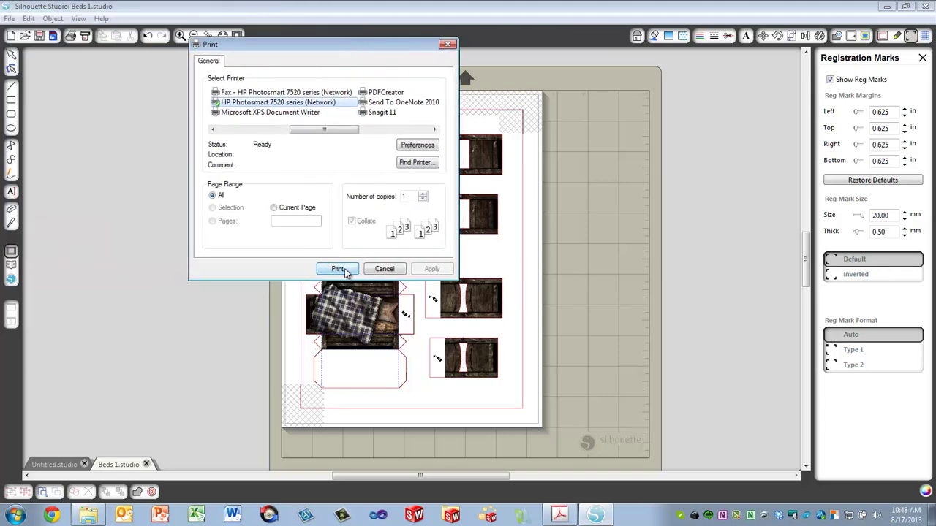
{"action": "left_click", "coordinate": [420, 145]}
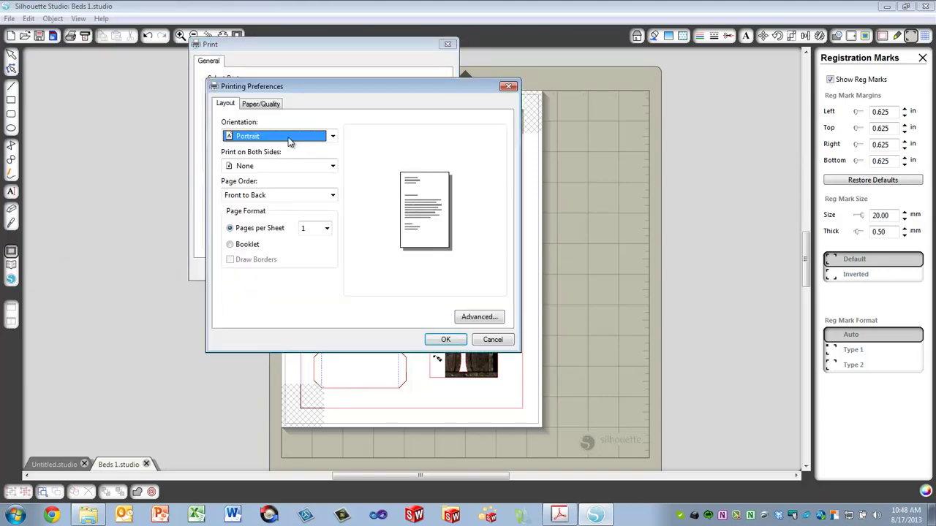
{"action": "left_click", "coordinate": [272, 104]}
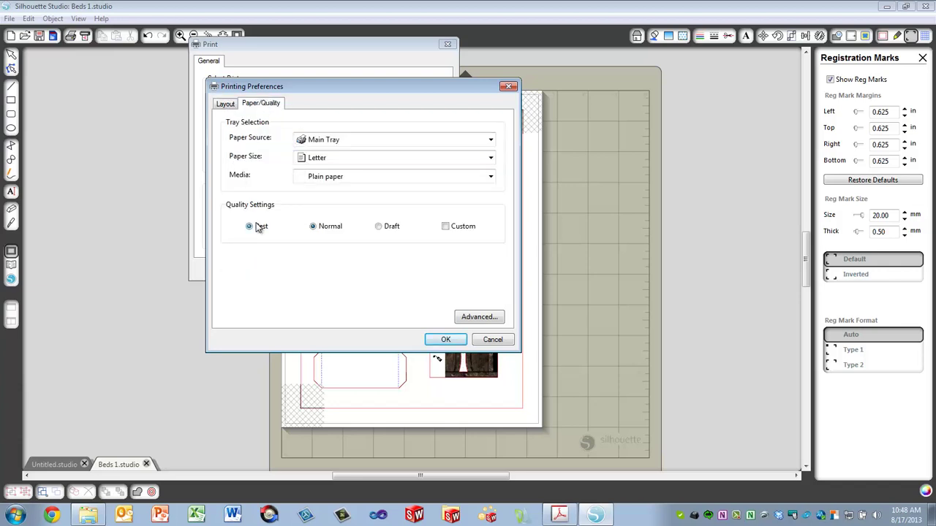
{"action": "left_click", "coordinate": [258, 227]}
{"action": "left_click", "coordinate": [444, 340]}
{"action": "left_click", "coordinate": [342, 270]}
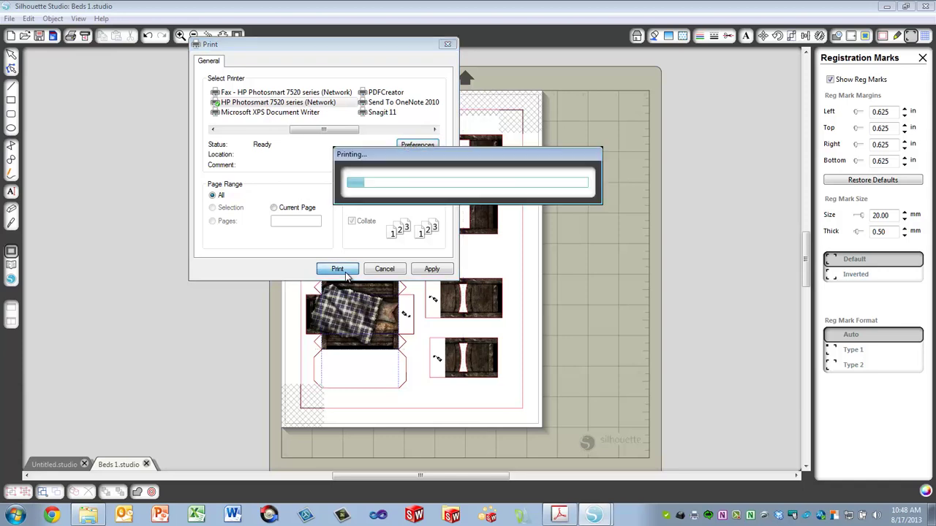